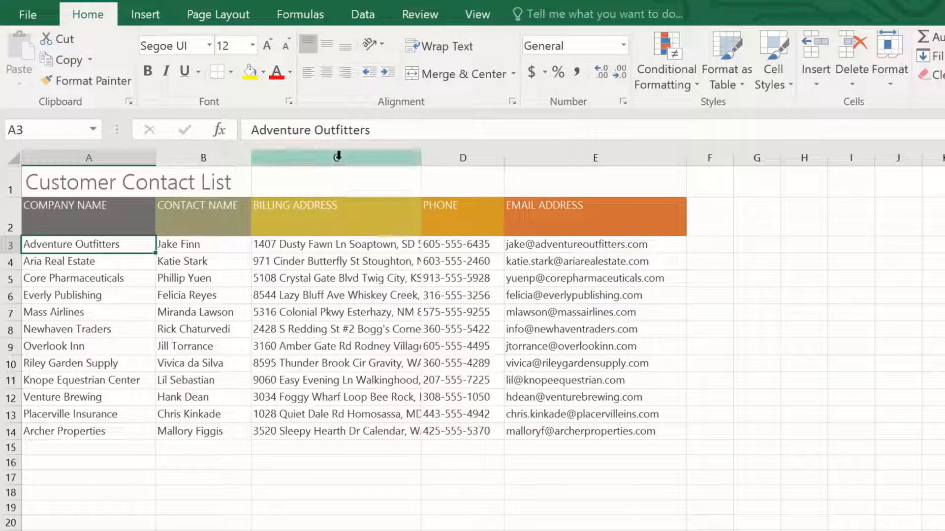
- Widen the Billing Address column C and AutoFit its width to the longest address
left_click(338, 156)
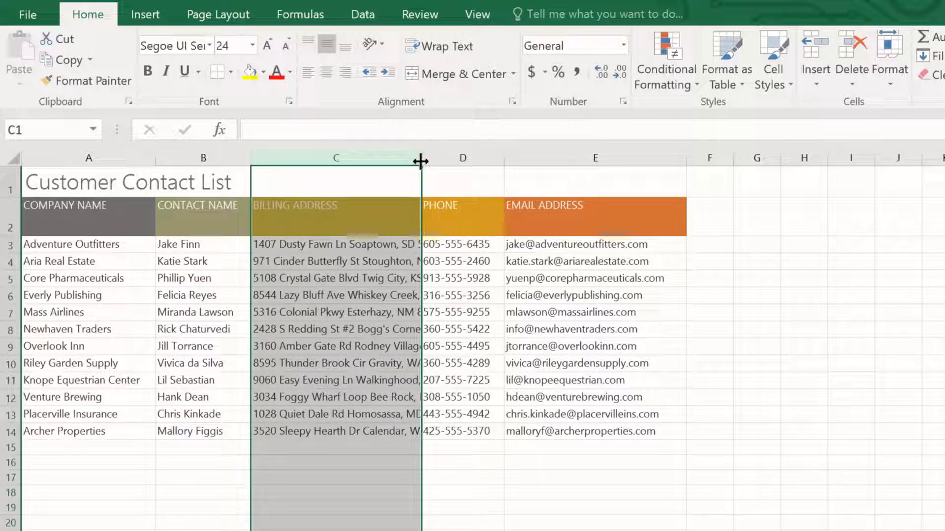
left_click_drag(421, 161, 600, 160)
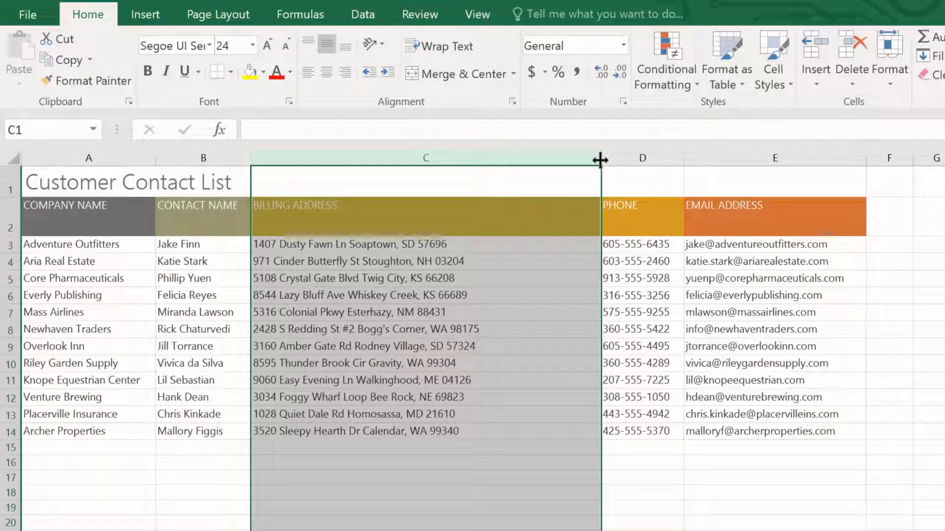
double_click(599, 160)
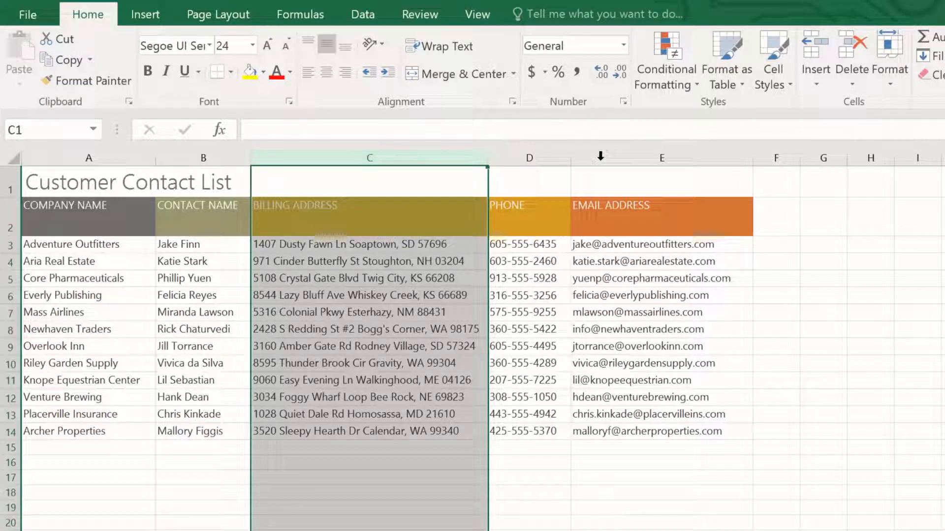
- Shrink header row 2 to a single text line and make all rows of the sheet uniformly about two lines tall
left_click(10, 221)
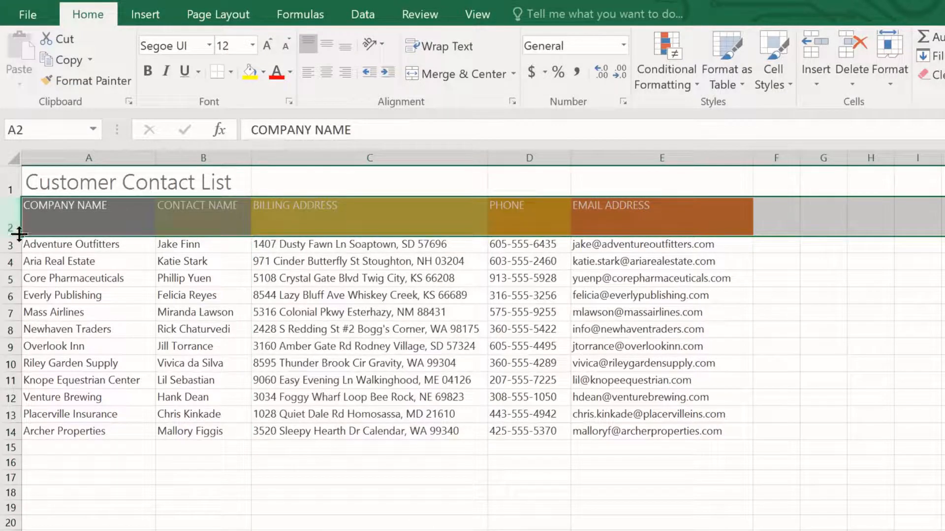
left_click_drag(16, 236, 17, 214)
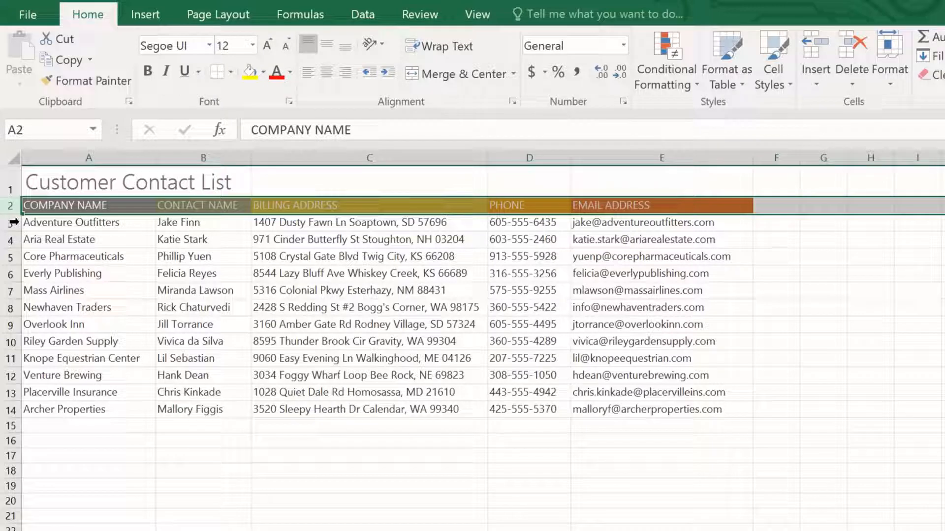
left_click(12, 154)
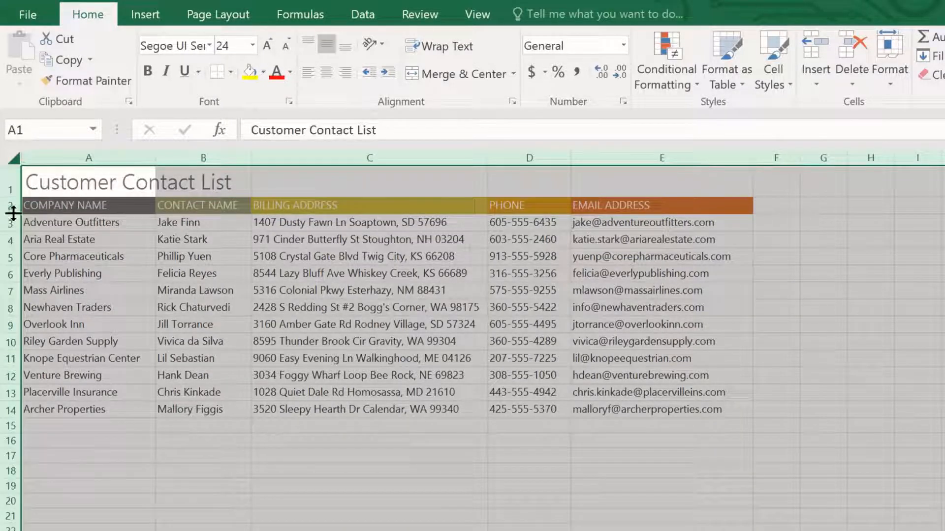
left_click_drag(13, 213, 14, 232)
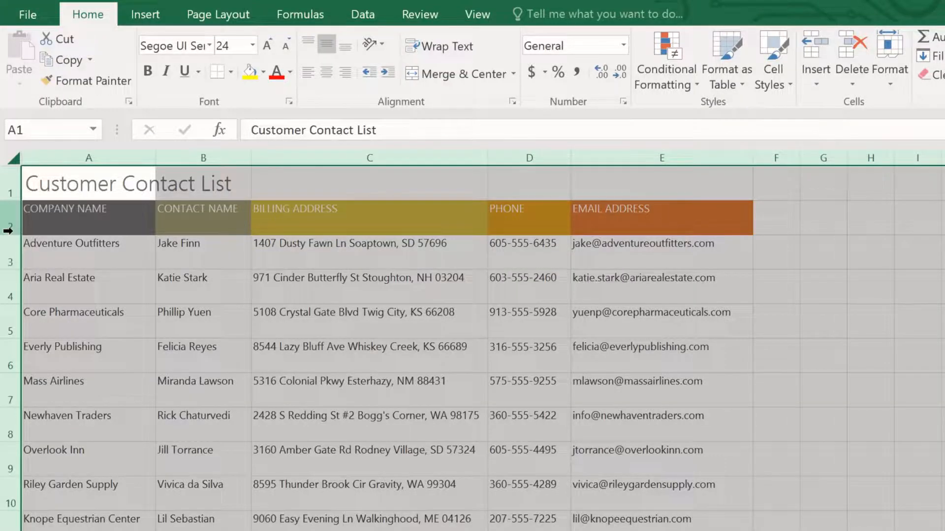
- Insert a blank row above Core Pharmaceuticals and enter Bishop Research as its company name in A5
left_click(9, 286)
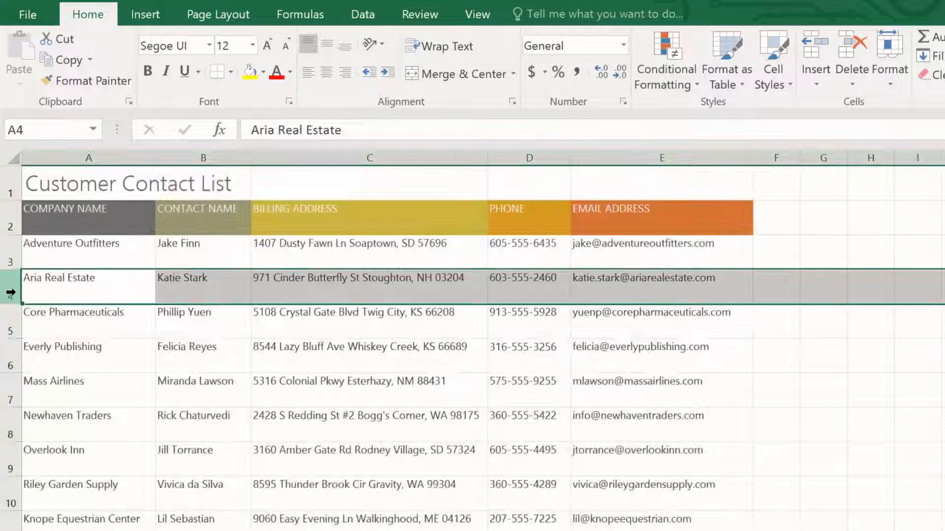
left_click(10, 317)
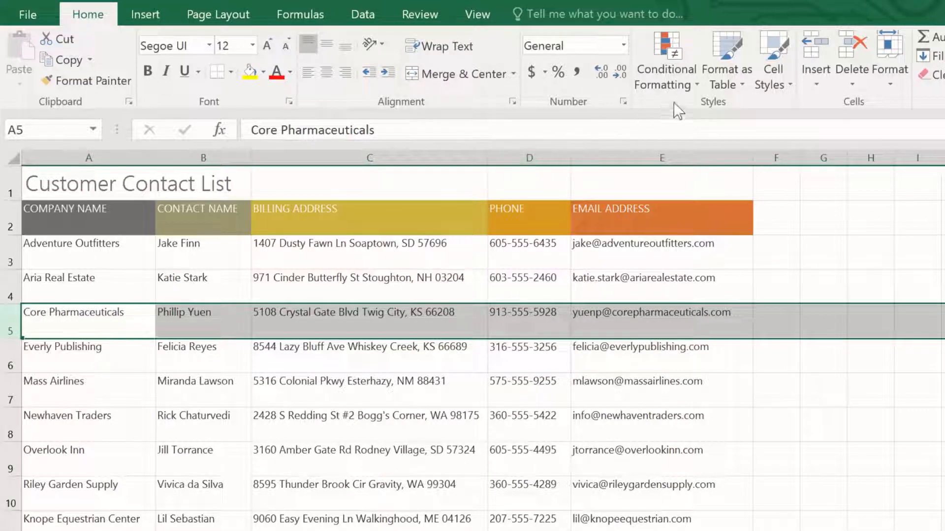
left_click(809, 59)
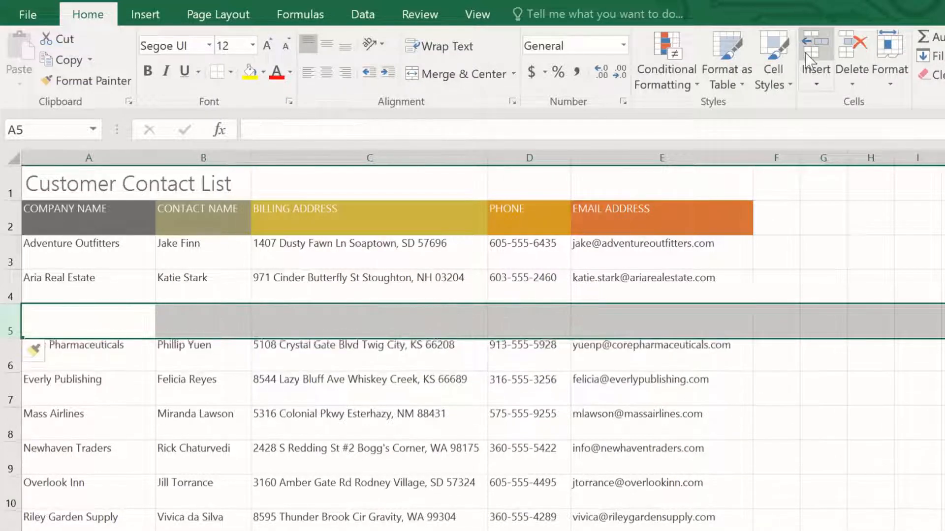
left_click(61, 318)
type("Bish")
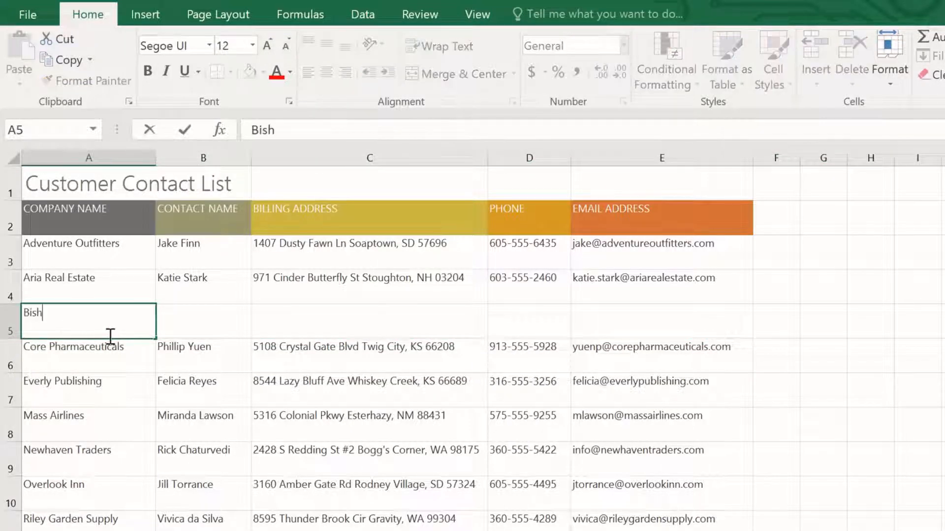
type("op Research")
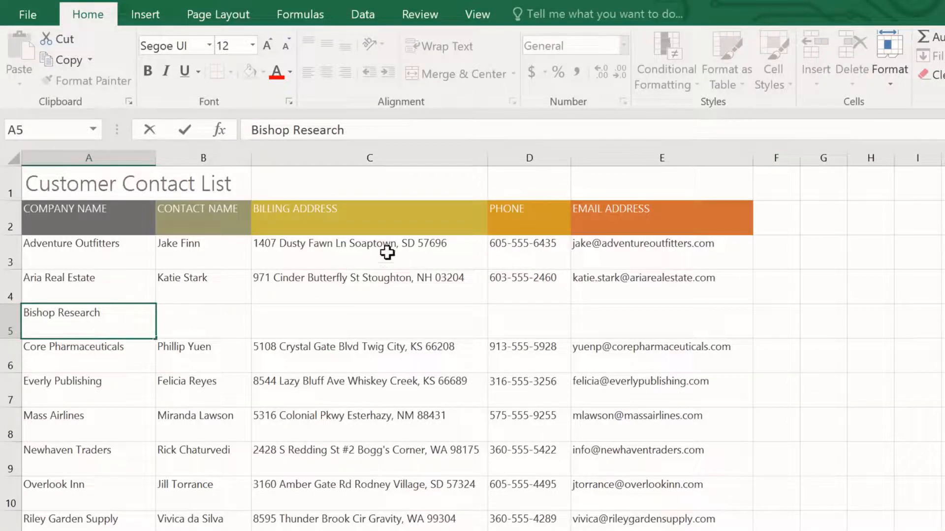
- Insert a new column before Email Address and enter the heading FAX in E2
left_click(610, 159)
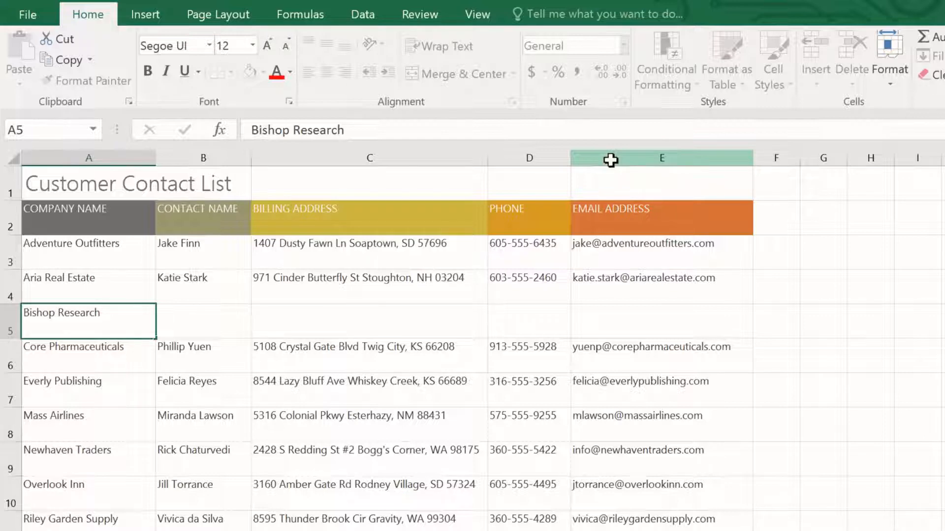
left_click(611, 159)
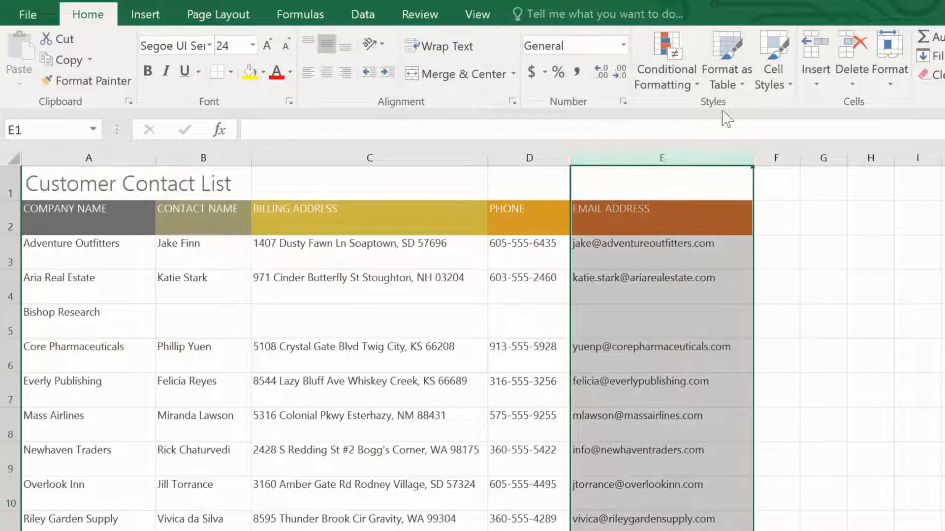
left_click(808, 49)
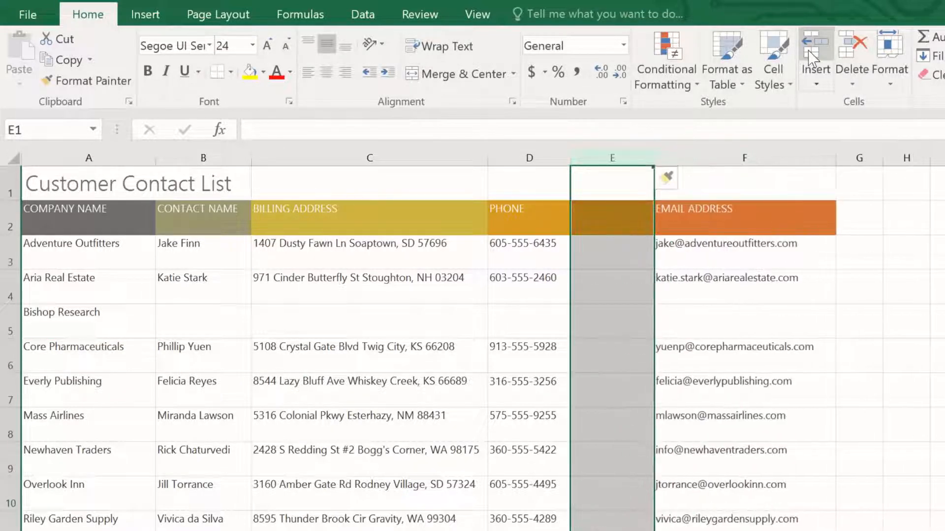
left_click(641, 178)
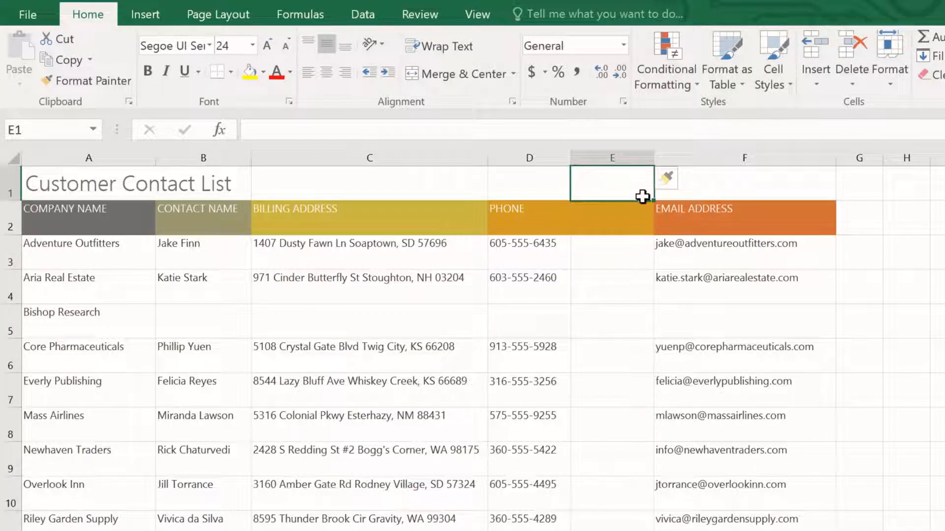
left_click(641, 206)
type("FAX")
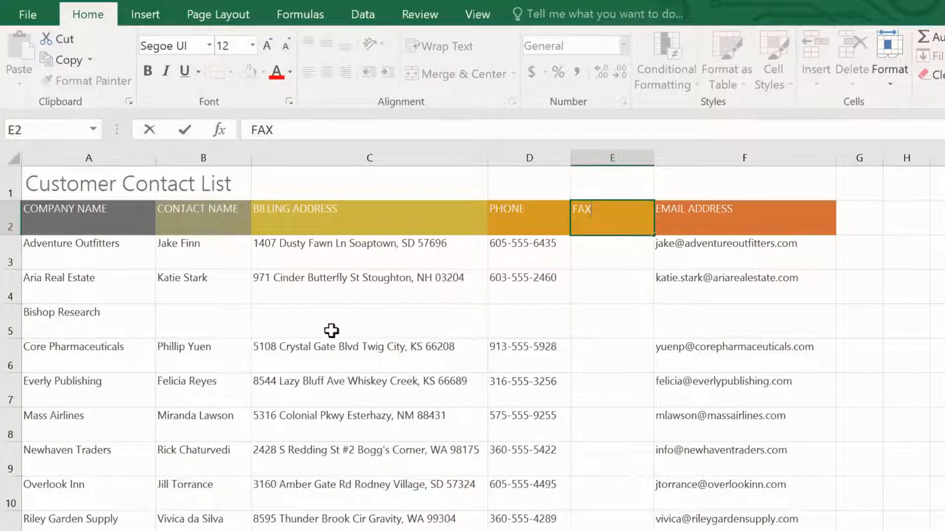
- Delete the entire Newhaven Traders row from the contact list
left_click(10, 459)
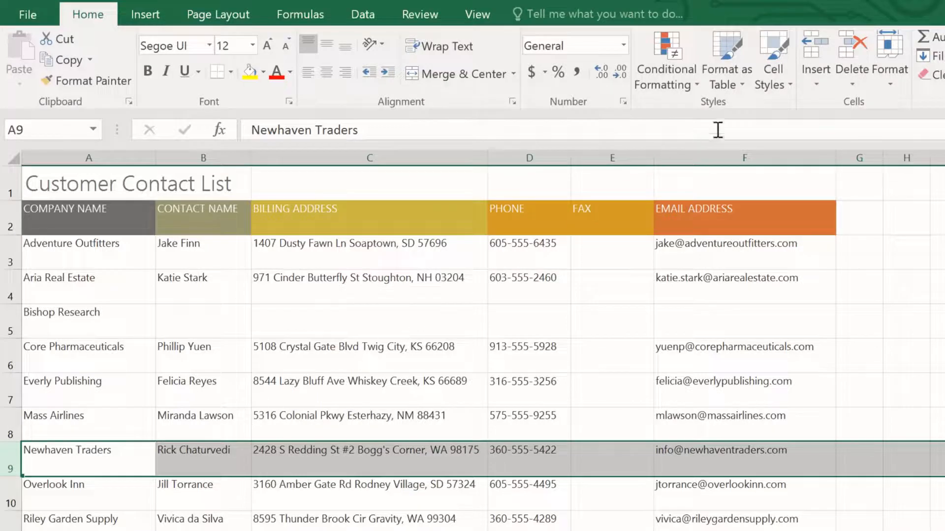
left_click(840, 49)
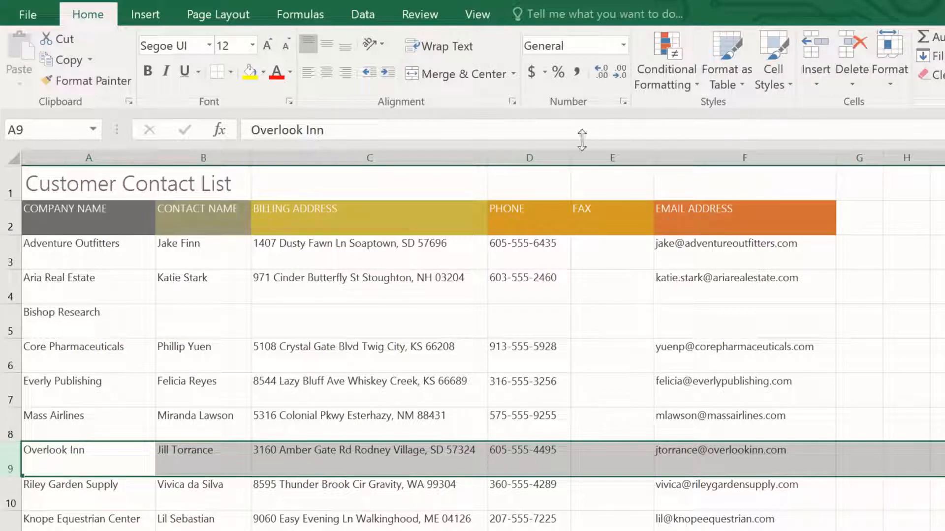
- Move the Phone column so that it sits between the FAX and Email Address columns
left_click(524, 154)
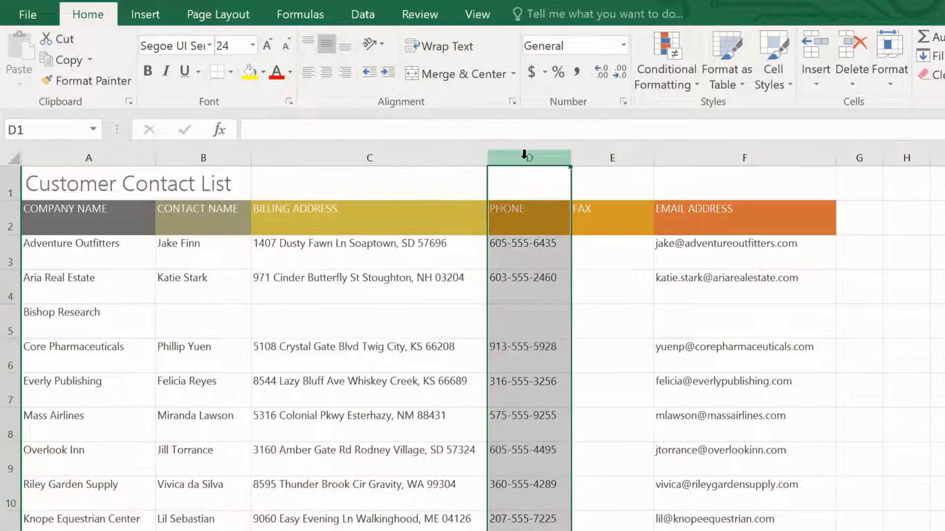
left_click(73, 40)
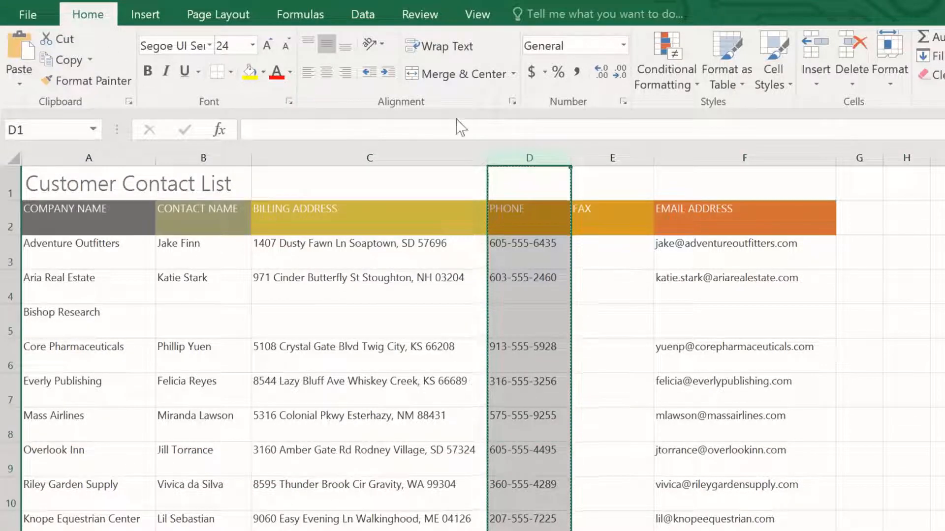
left_click(694, 154)
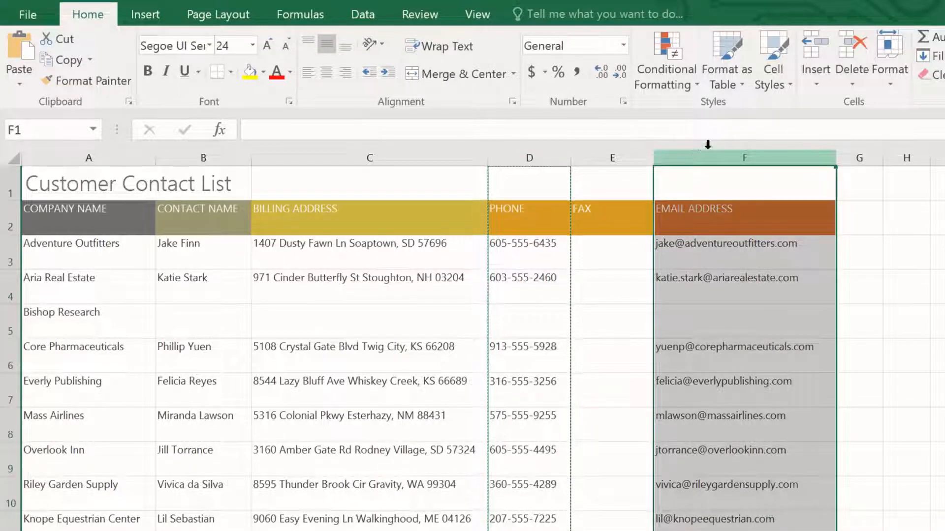
left_click(817, 82)
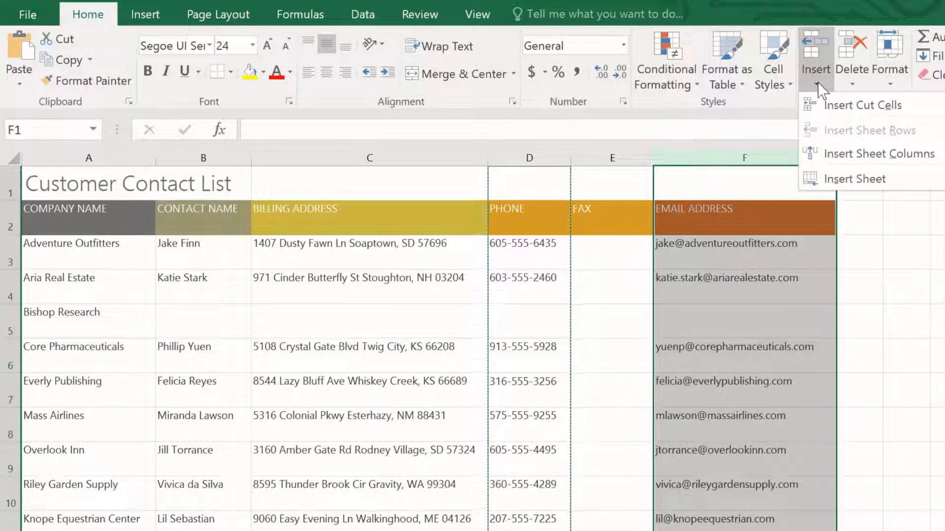
left_click(825, 108)
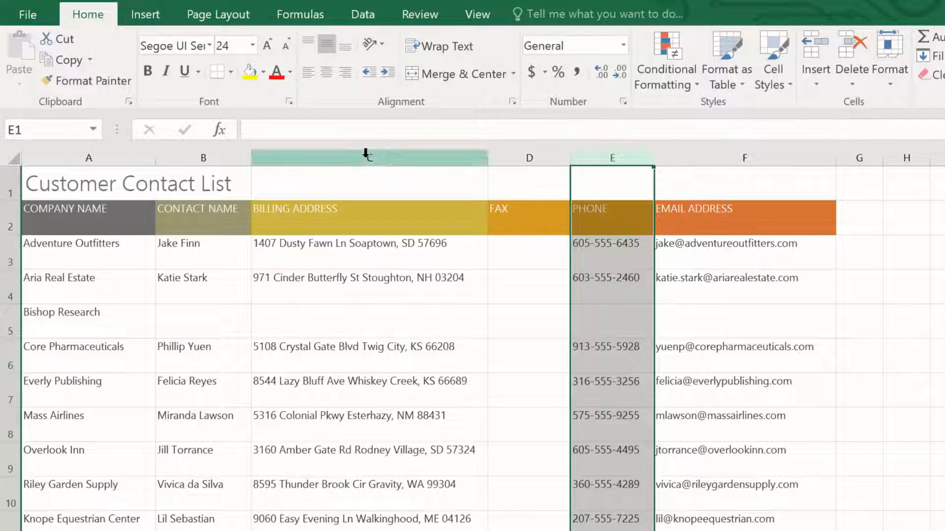
- Hide columns C through E, covering Billing Address, FAX and Phone
left_click_drag(365, 153, 612, 161)
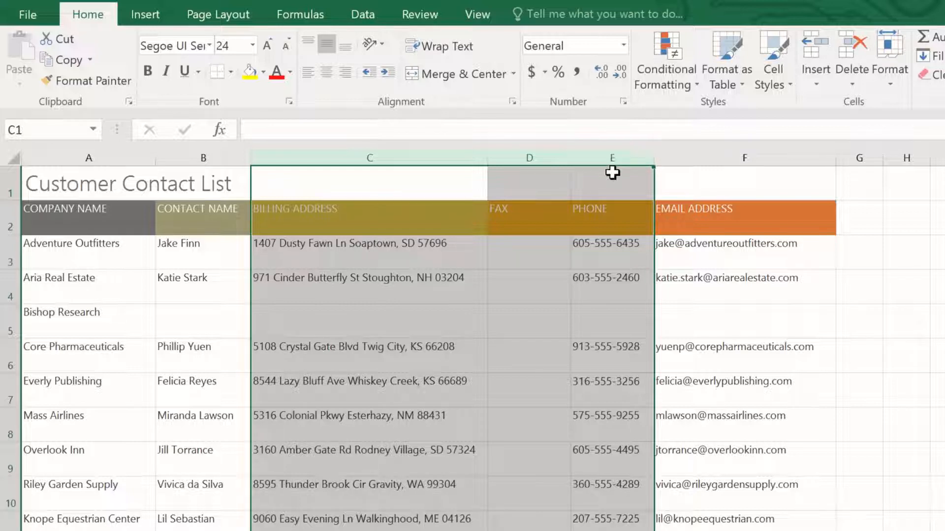
right_click(610, 179)
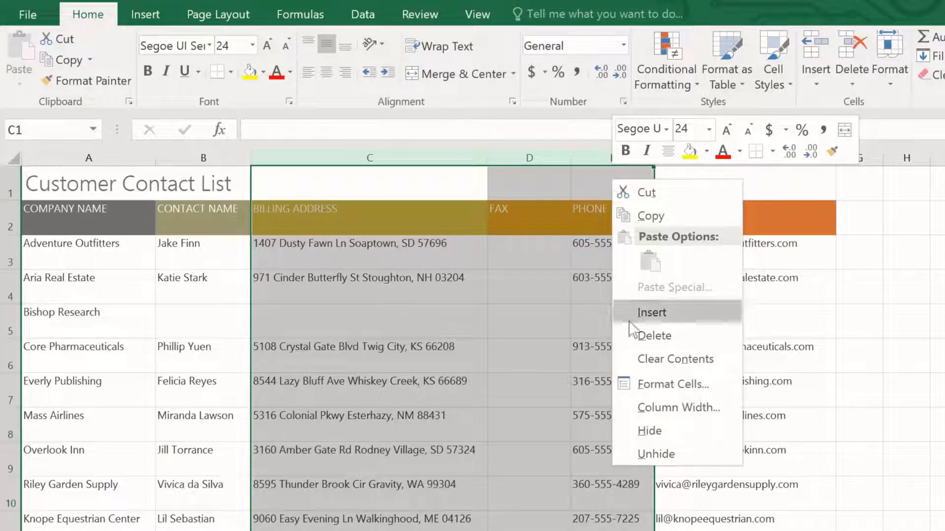
left_click(629, 433)
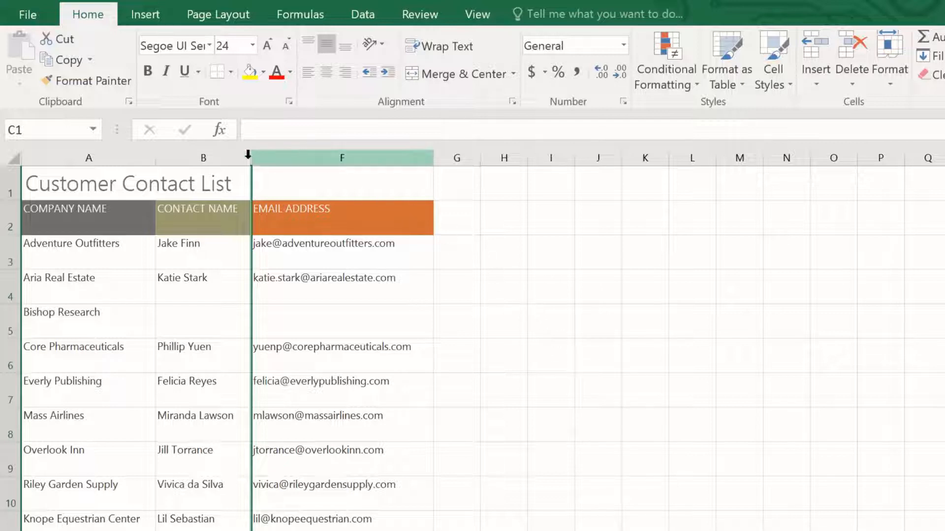
- Unhide the hidden columns between Contact Name and Email Address
left_click_drag(196, 157, 311, 188)
right_click(311, 188)
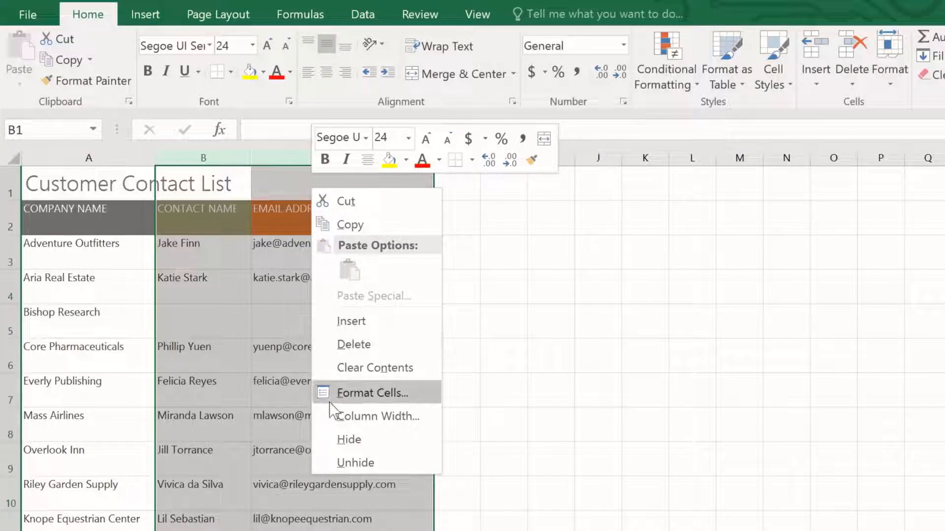
left_click(327, 455)
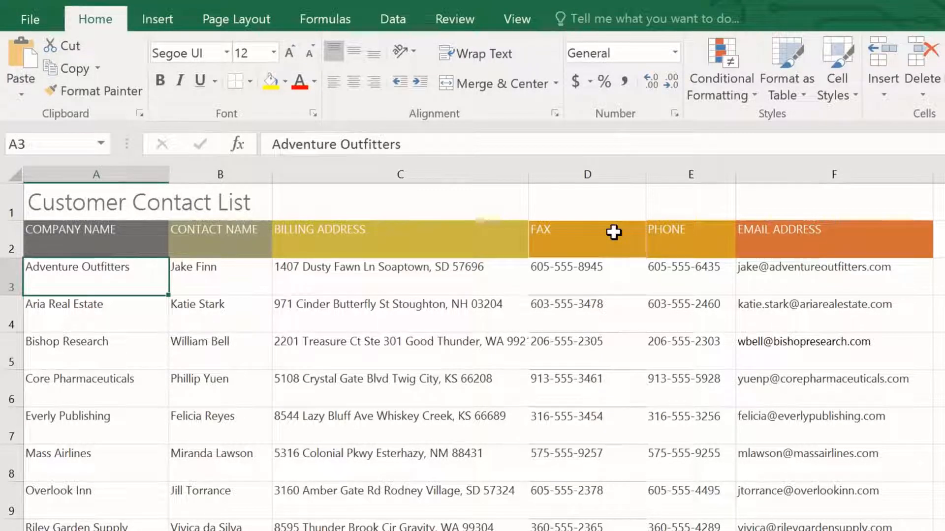
- Narrow the Billing Address column C to about half its width and wrap its text
left_click(488, 174)
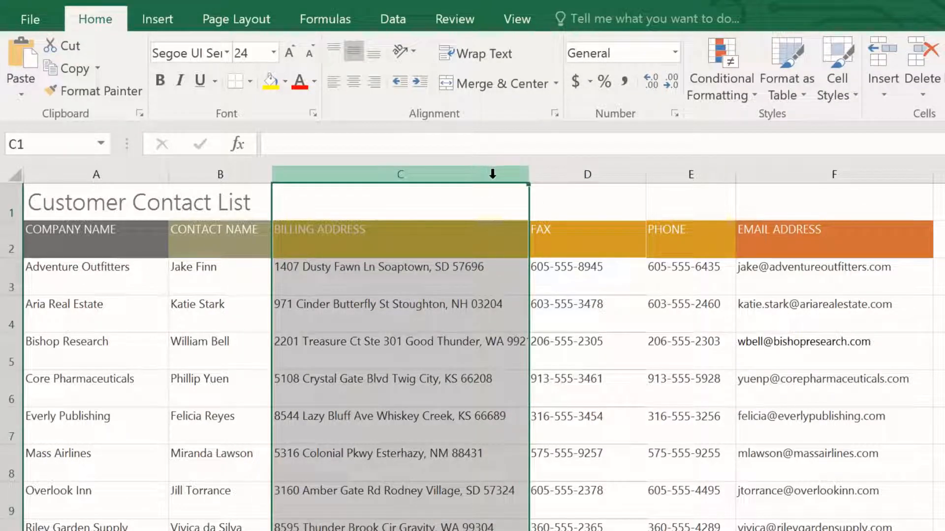
left_click_drag(528, 180, 398, 178)
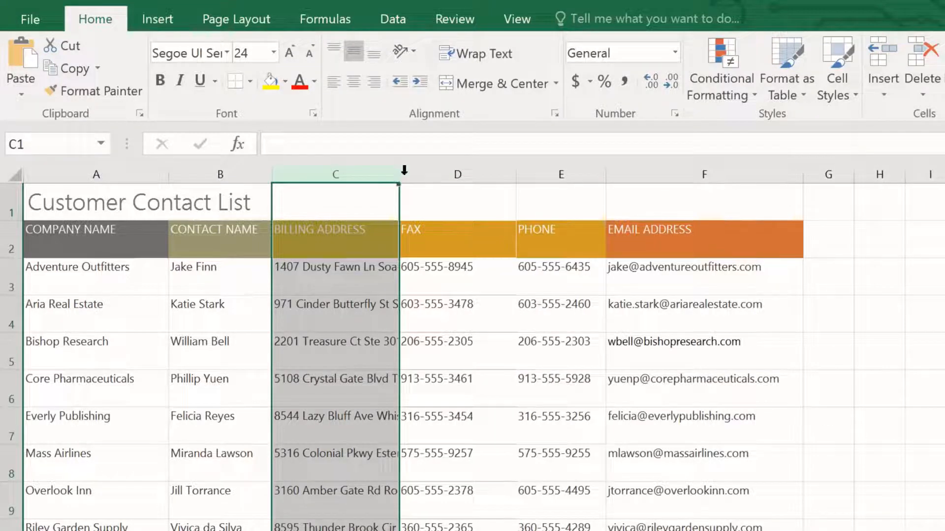
left_click(512, 63)
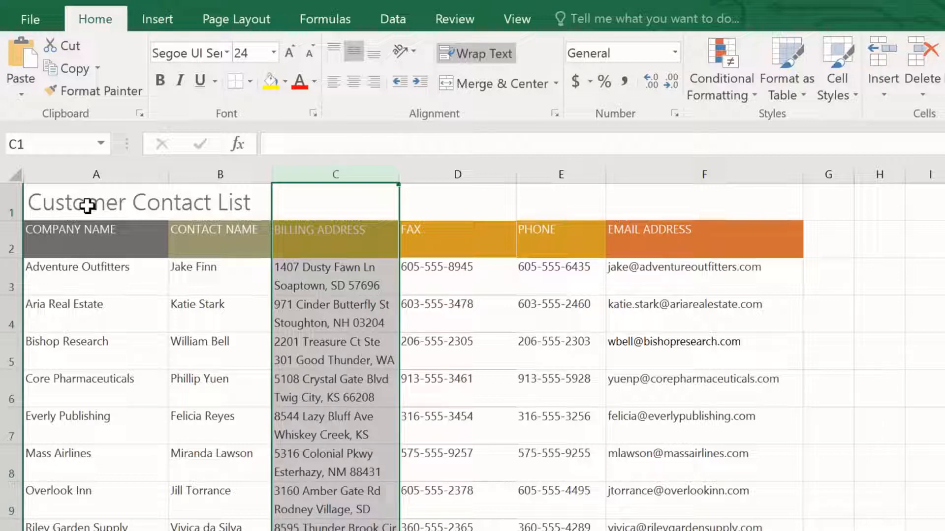
- Merge and center the Customer Contact List title across cells A1 through F1
left_click_drag(88, 207, 658, 205)
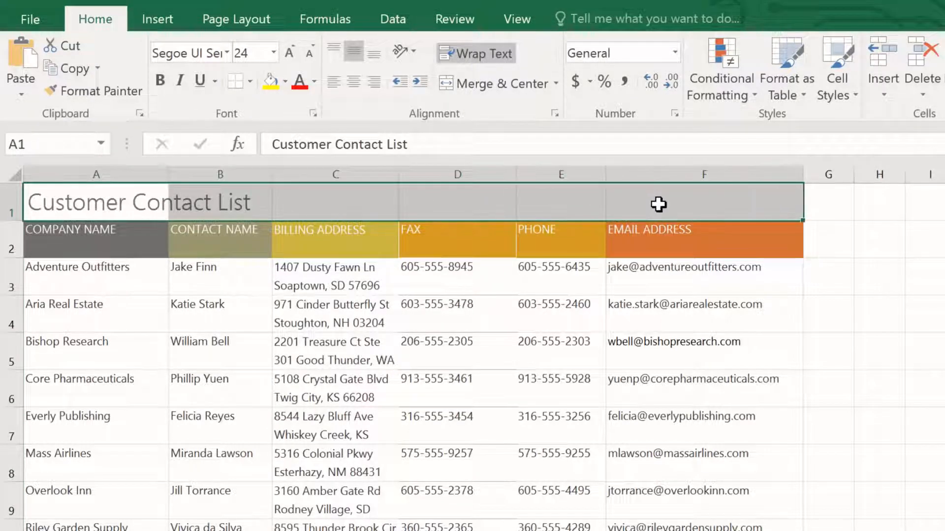
left_click(539, 91)
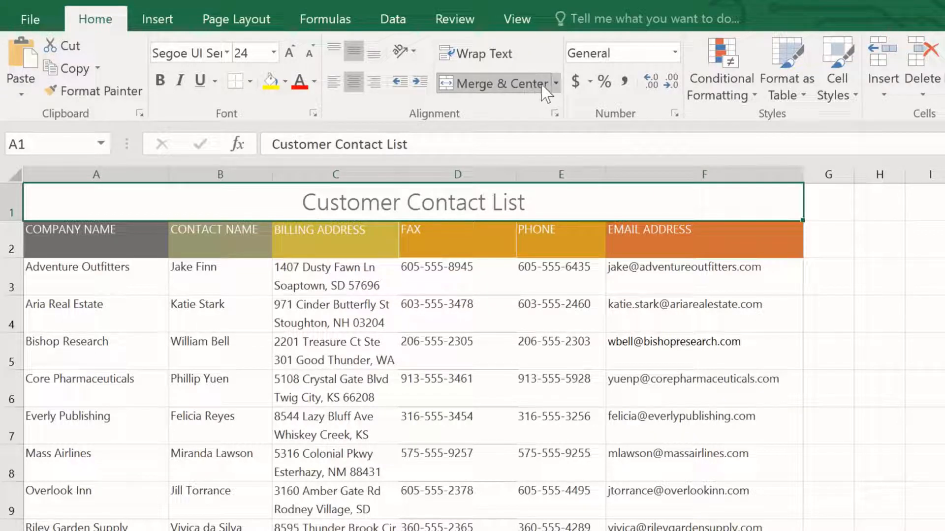
left_click(555, 84)
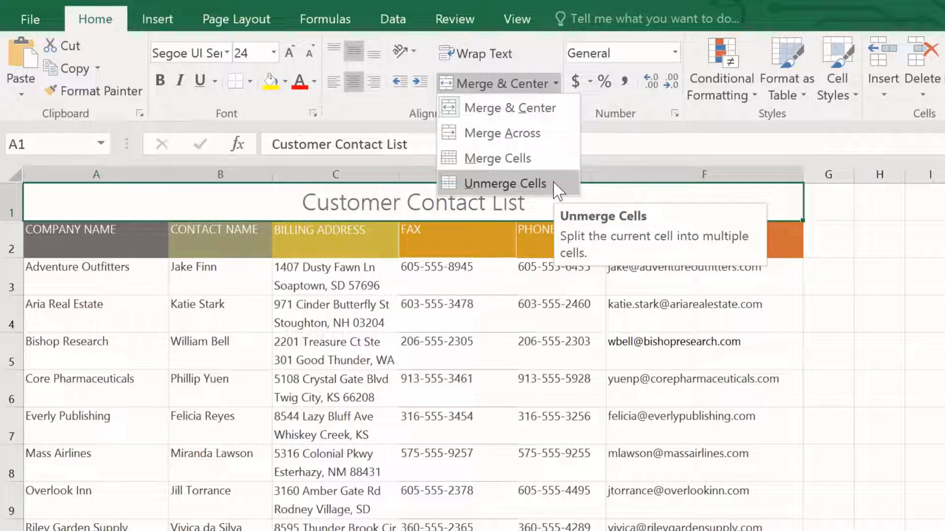
left_click(512, 205)
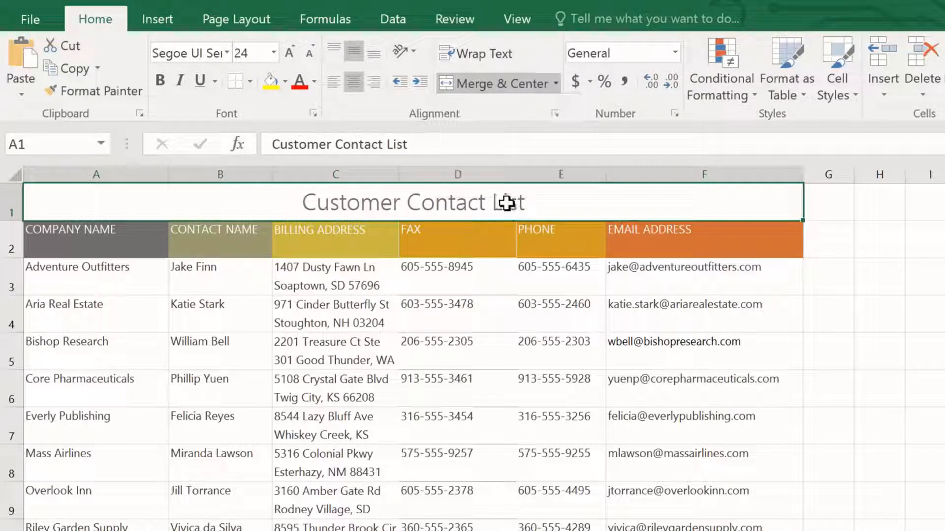
- Select the column heading cells A2 through F2
left_click(105, 244)
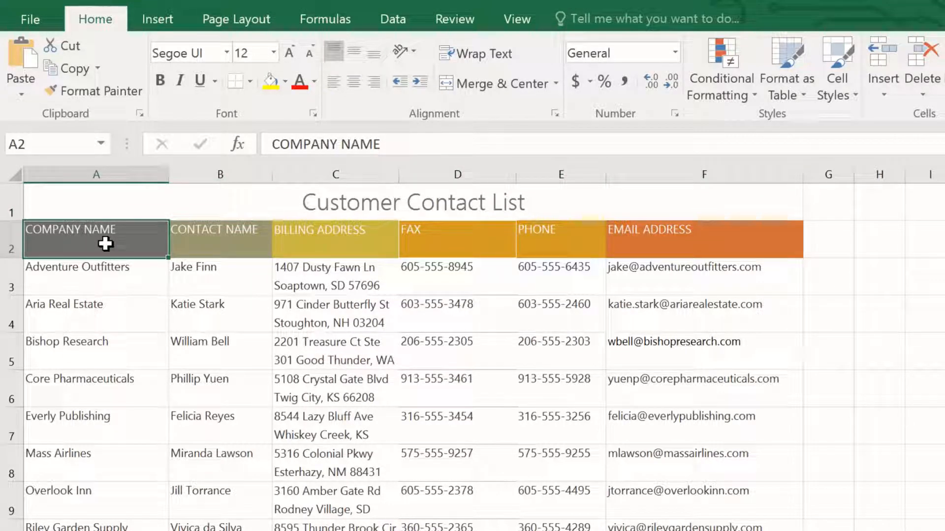
left_click_drag(106, 244, 759, 247)
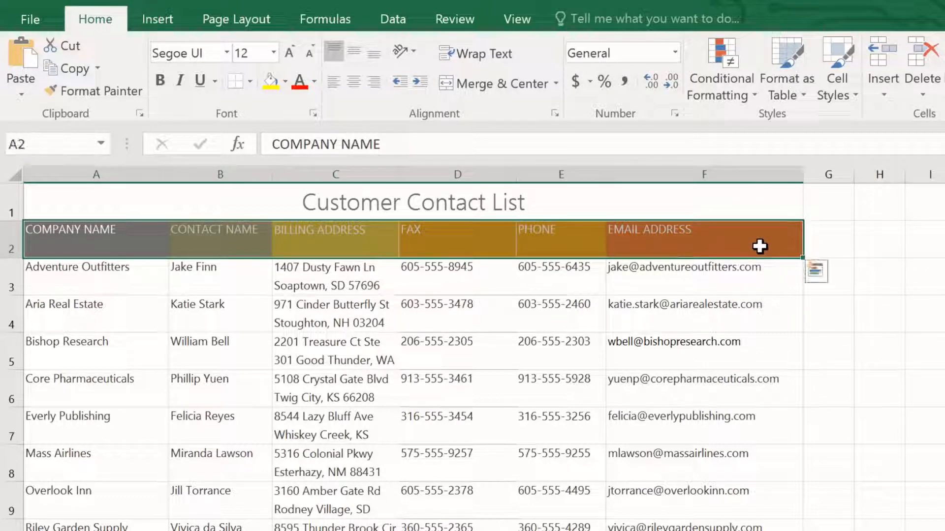